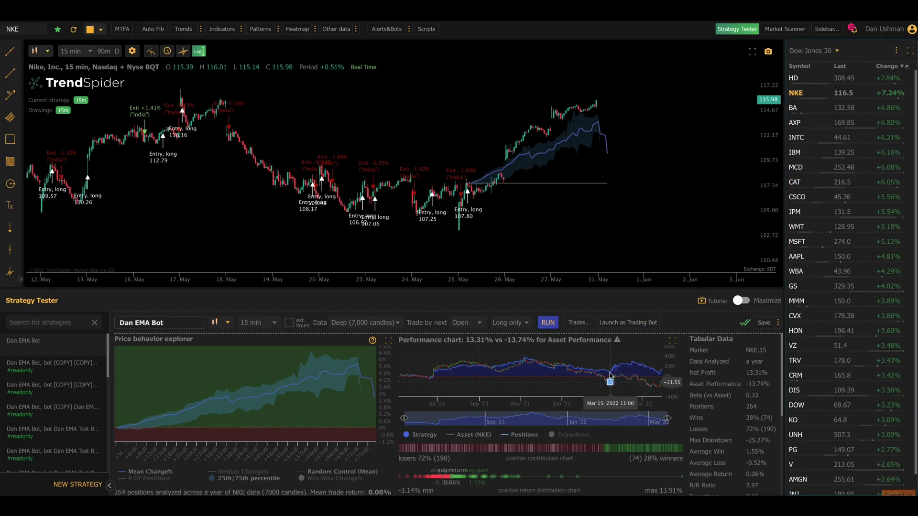
Step: Start a trading bot from the strategy and rename it 'Example Bot'
click(628, 323)
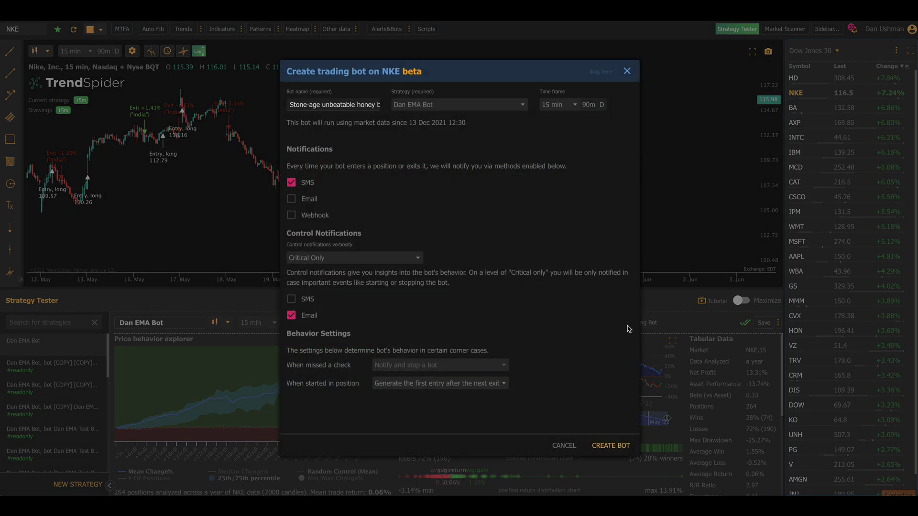
triple_click(310, 104)
text(Example Bot)
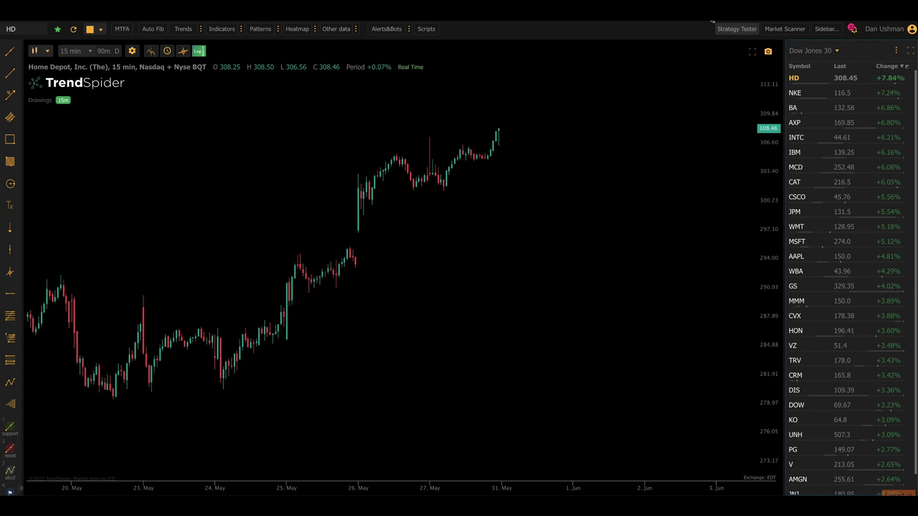
Step: Open the Strategy Tester and load Dan EMA Bot, with its EMA(5)/EMA(11) crossover rules
click(718, 33)
click(730, 30)
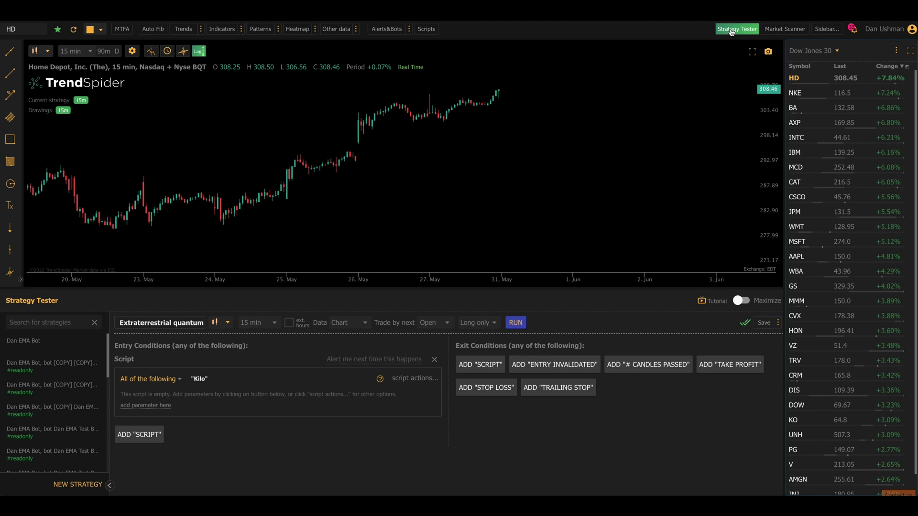
click(62, 353)
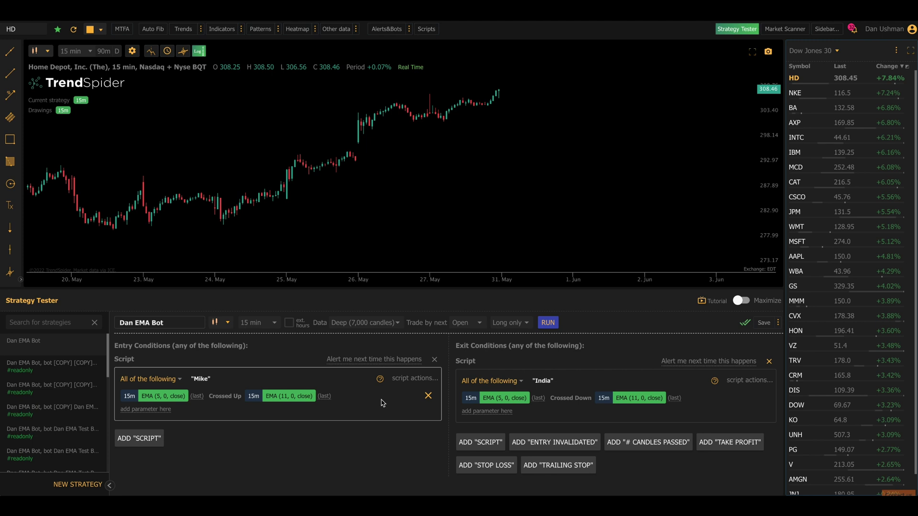
Step: Run the Dan EMA Bot backtest and switch it to NKE, giving 13.31% net profit
click(547, 323)
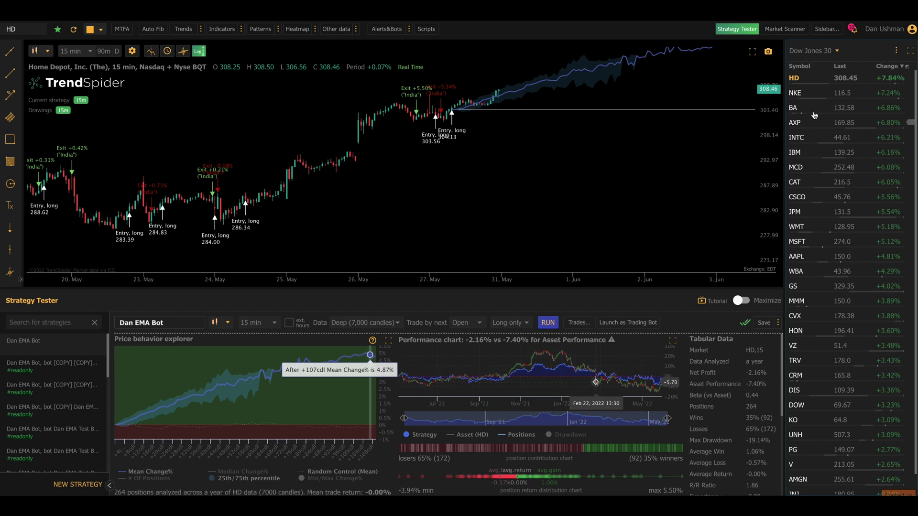
click(815, 94)
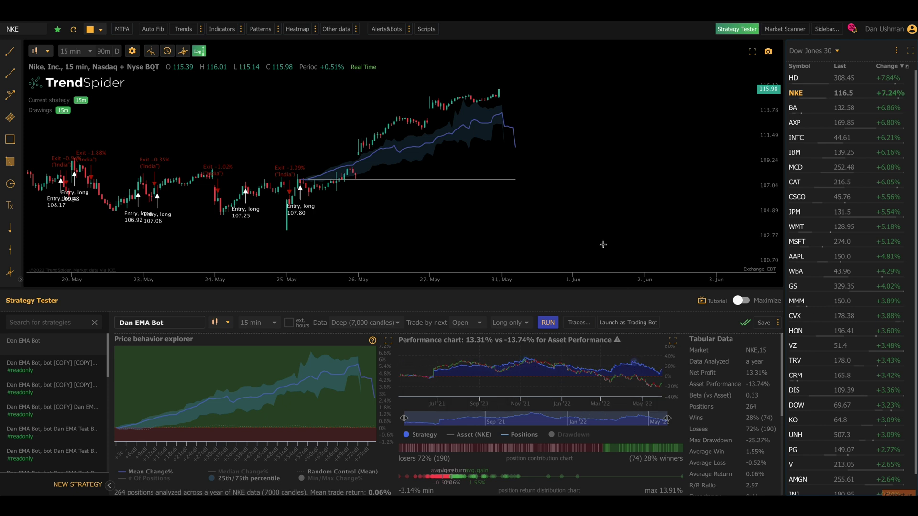
Step: Launch a trading bot on NKE from Dan EMA Bot, named 'Example Bot'
scroll(536, 193, down, 3)
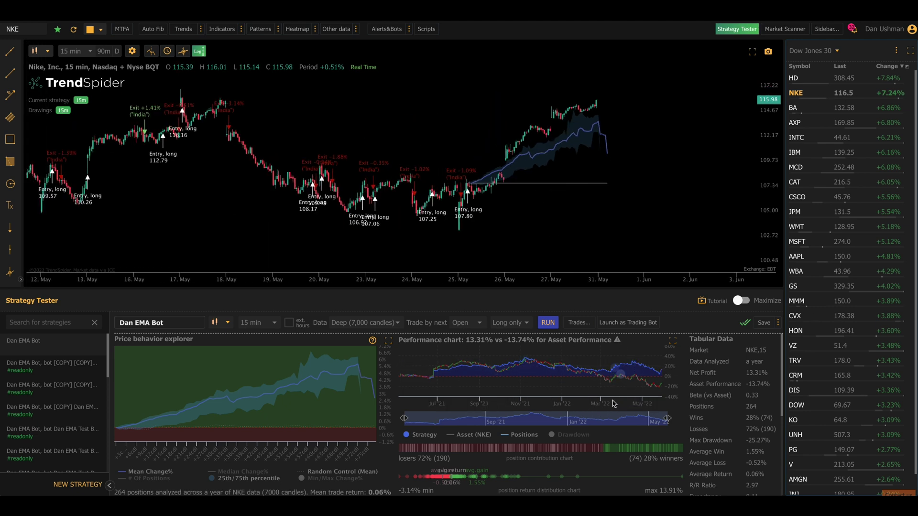
click(628, 327)
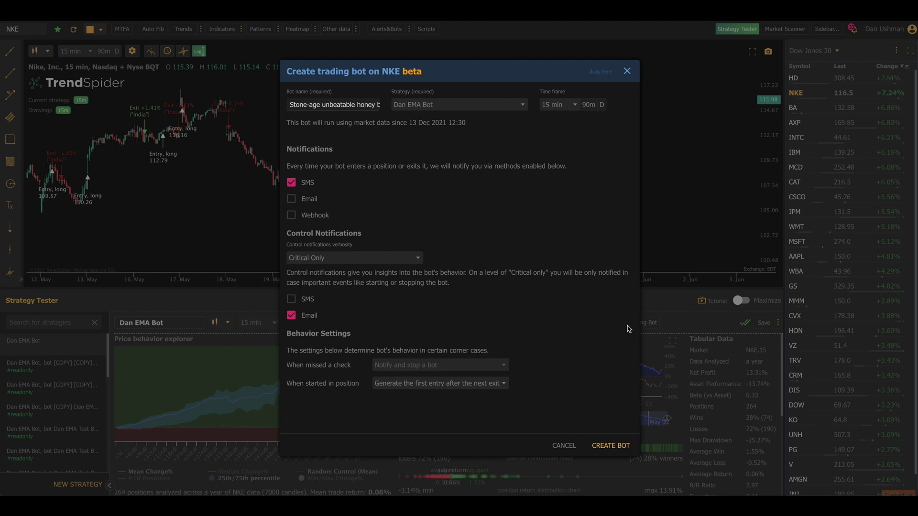
click(311, 103)
key(ctrl+a)
text(Example Bot)
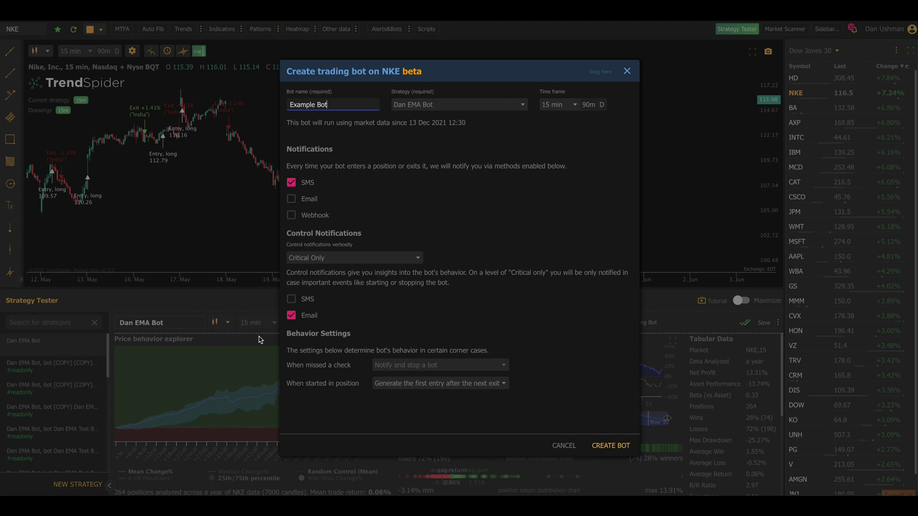
click(551, 108)
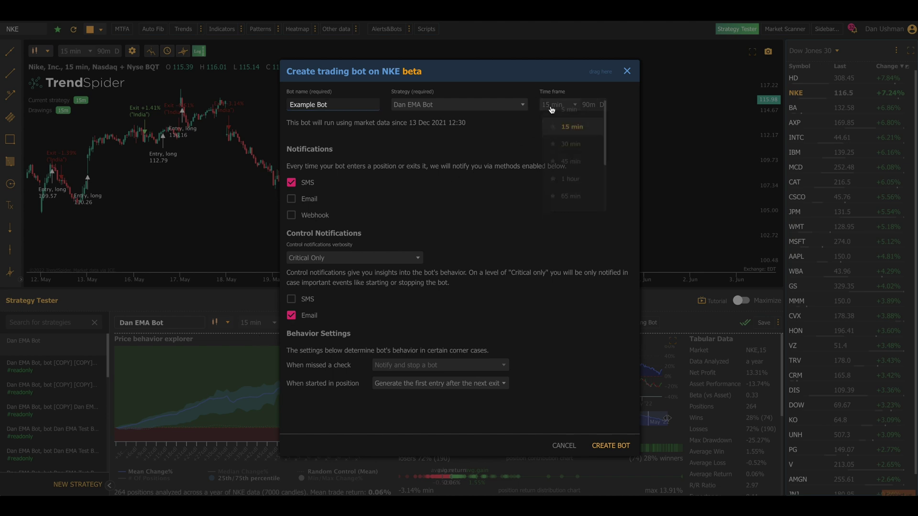
click(490, 154)
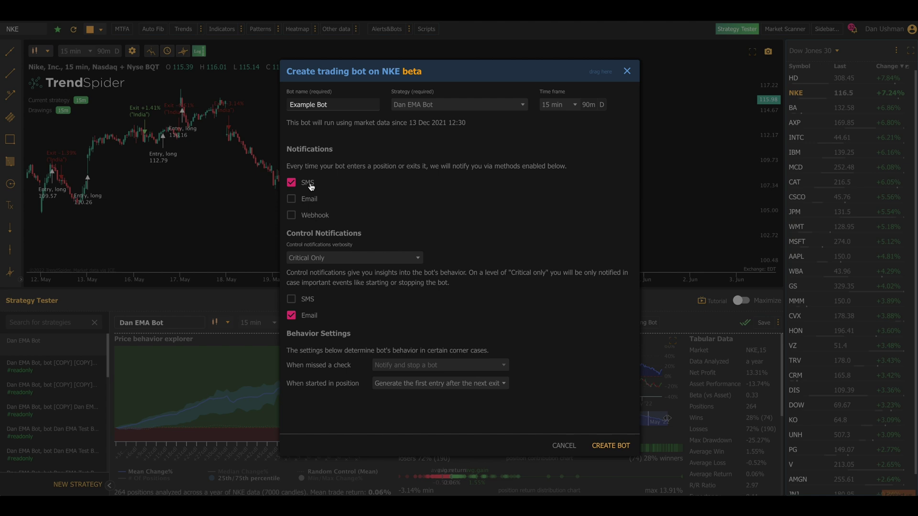
Step: Enable Email and Webhook notifications and paste the Slack webhook URL for entry and exit
click(310, 200)
click(324, 216)
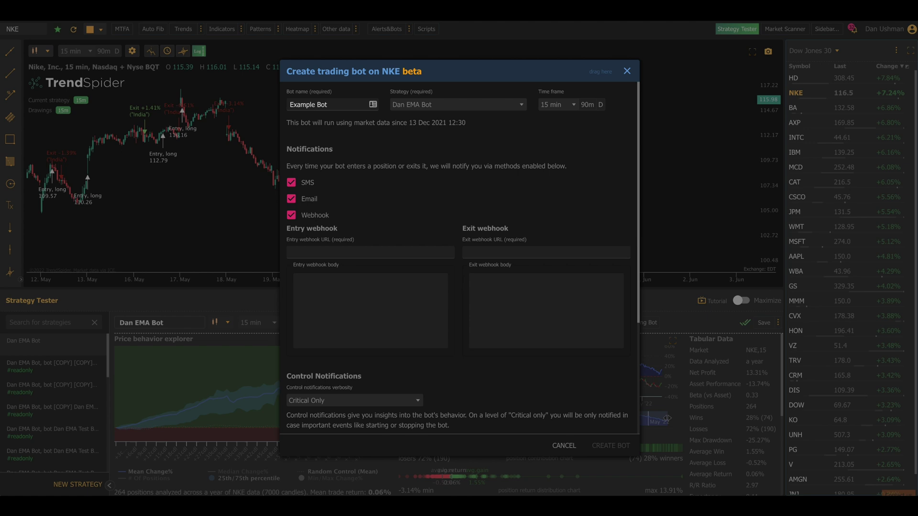
click(362, 251)
key(ctrl+v)
key(Tab)
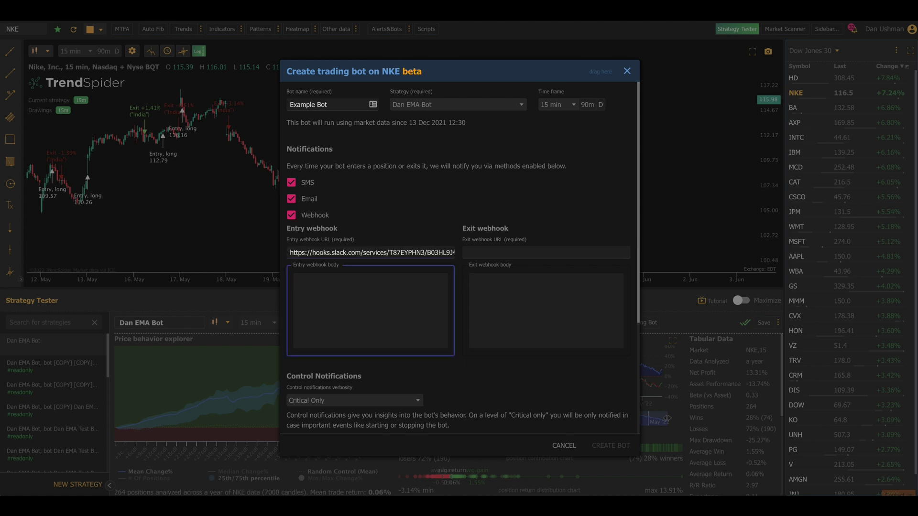
key(Tab)
key(ctrl+v)
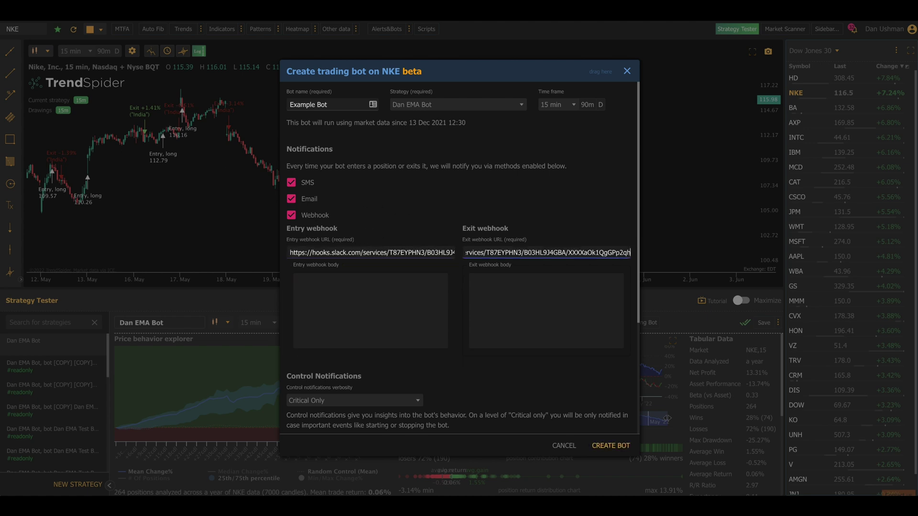
click(397, 283)
key(Tab)
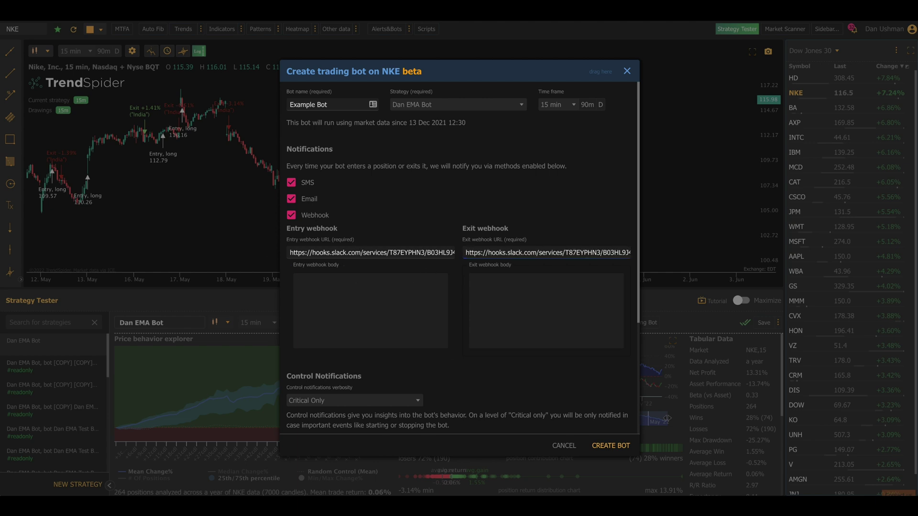
Step: Paste the sample JSON as the entry webhook body, changing the ticker AAPL to NKE
click(388, 291)
text({ "text": "Bot says buy AAPL" })
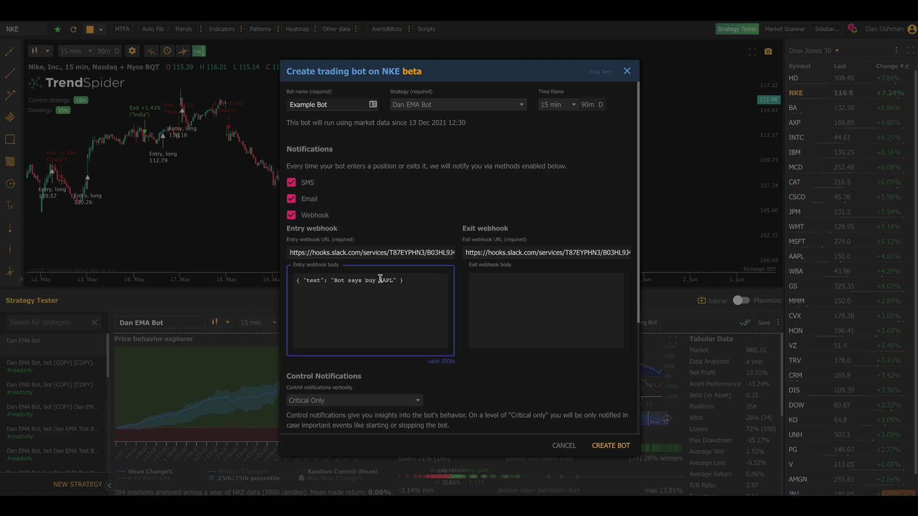
double_click(384, 281)
text(NKE)
Step: Copy the entry message into the exit webhook body and change 'buy' to 'sell'
key(ctrl+a)
key(ctrl+c)
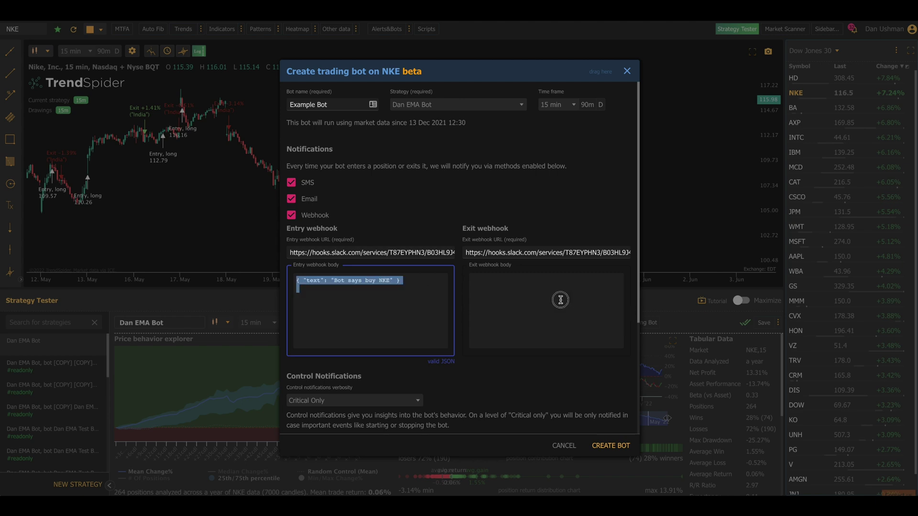
click(559, 299)
key(ctrl+v)
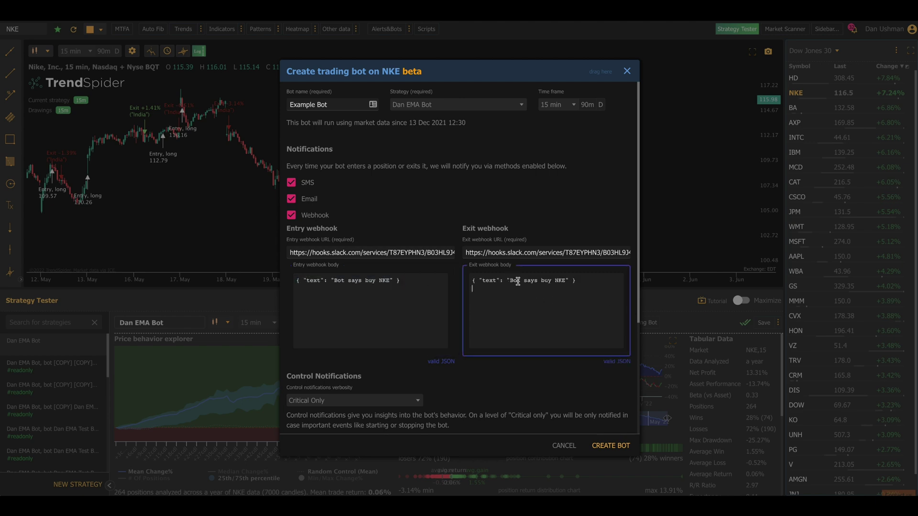
double_click(546, 281)
text(sell)
Step: Keep control notification verbosity at Critical Only, with Email delivery left enabled
scroll(509, 298, down, 4)
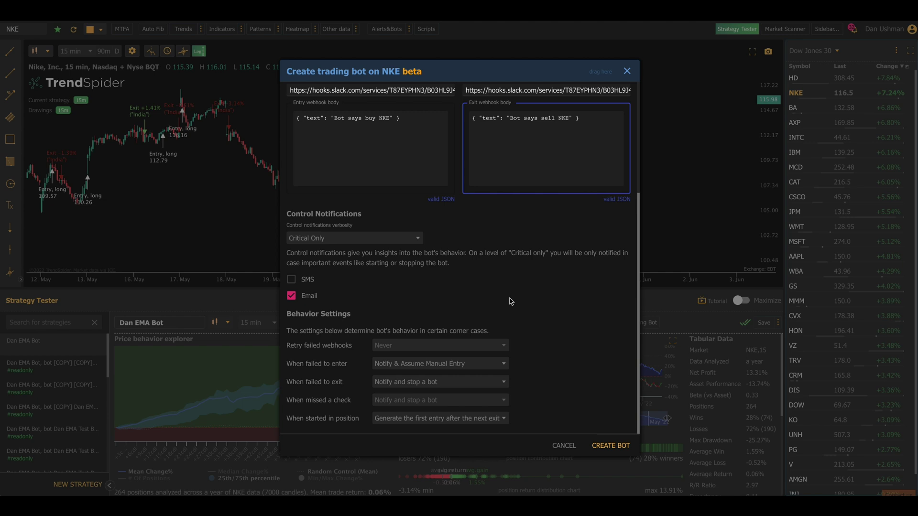
click(411, 242)
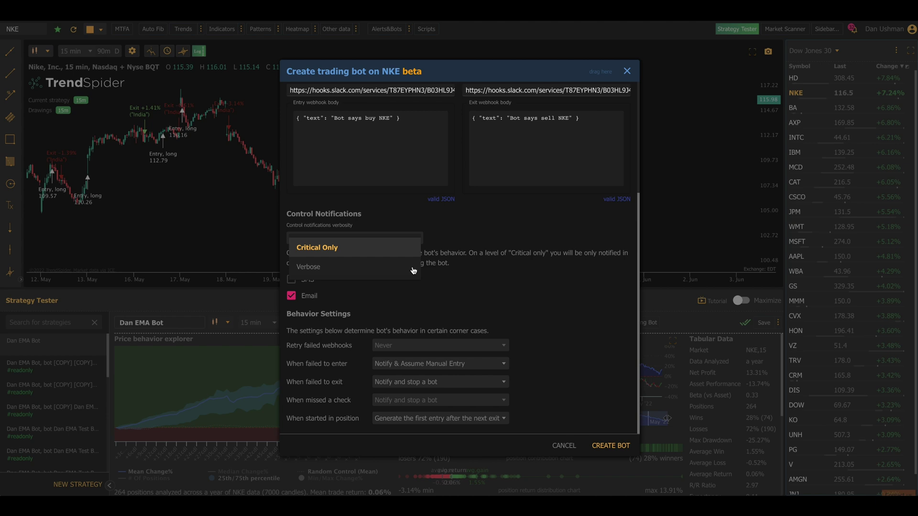
click(490, 264)
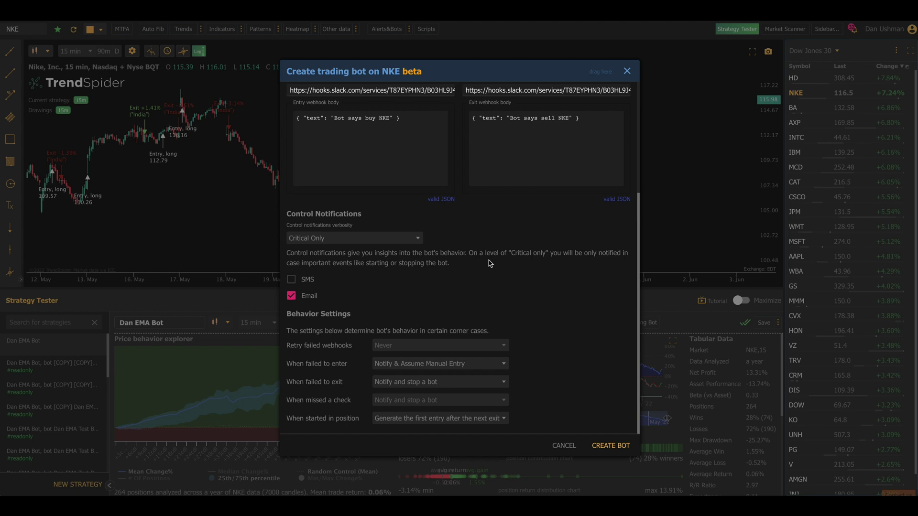
click(317, 238)
click(466, 233)
click(304, 297)
click(305, 300)
Step: Uncheck Email for entry/exit notifications, then scroll down to Behavior Settings
scroll(306, 301, up, 3)
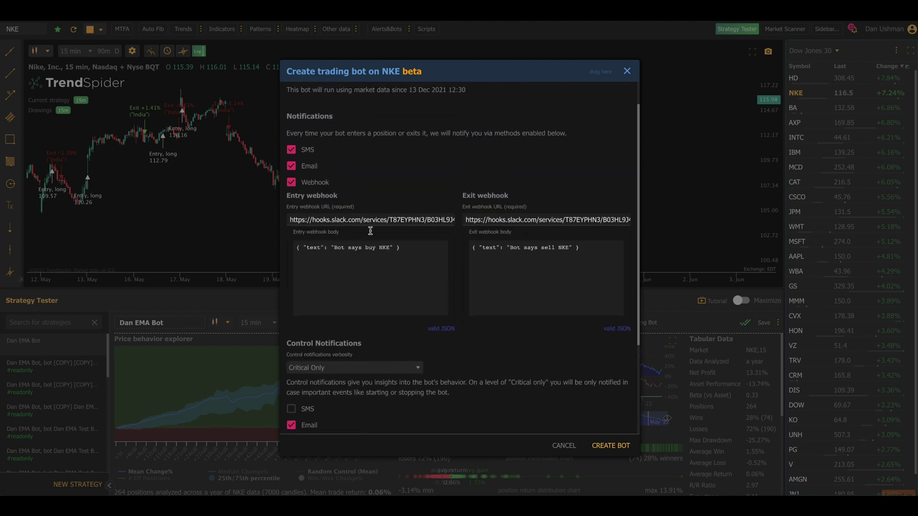
click(306, 168)
scroll(314, 173, down, 3)
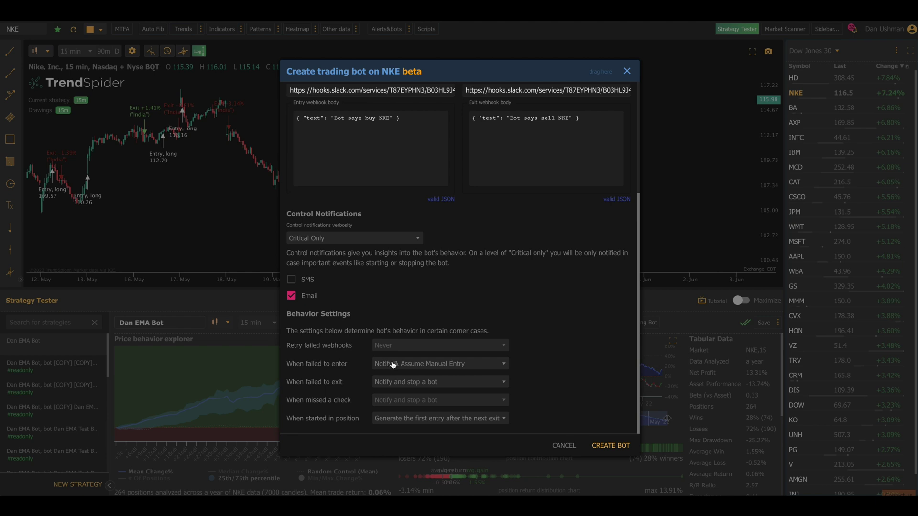
mouse_move(404, 366)
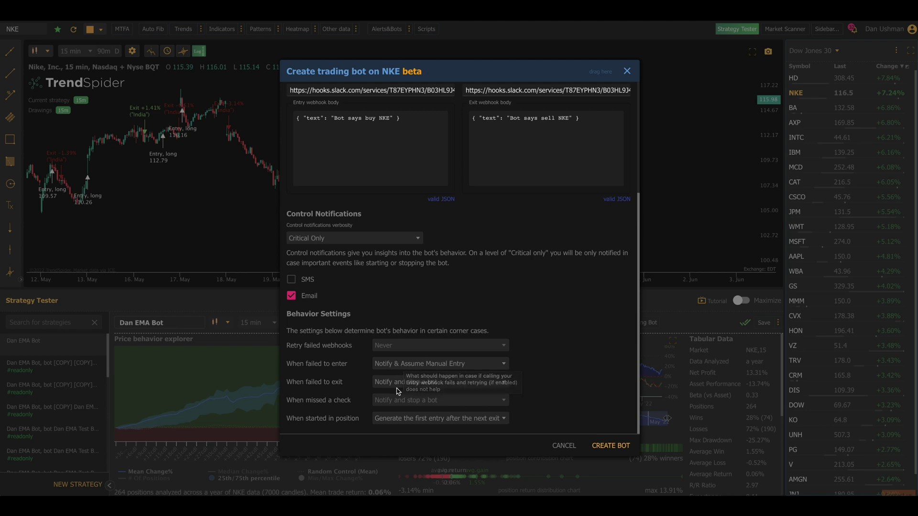
click(487, 364)
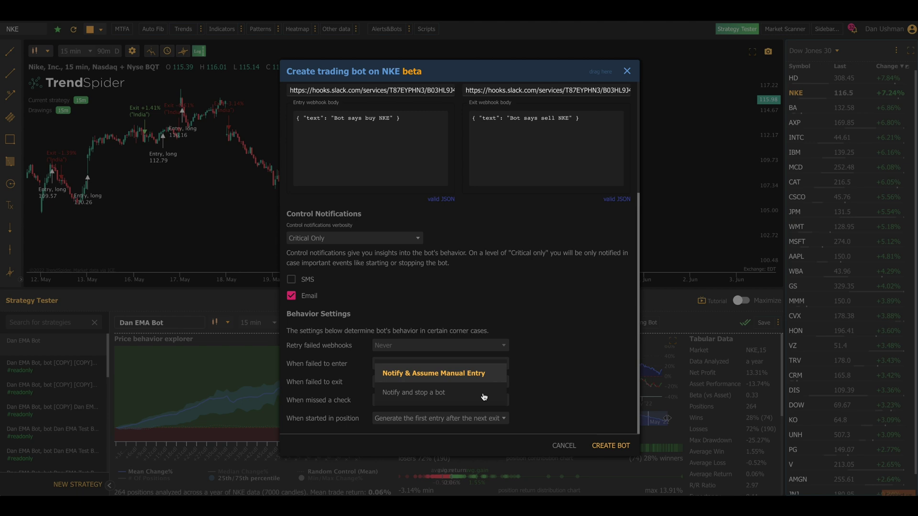
click(589, 374)
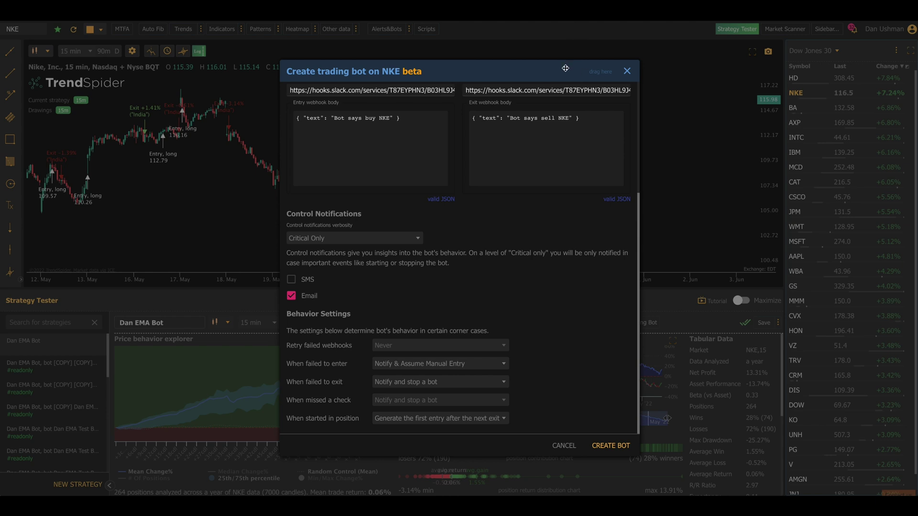
Step: Drag the bot setup window far right, then nudge it slightly back left
drag(573, 71, 874, 69)
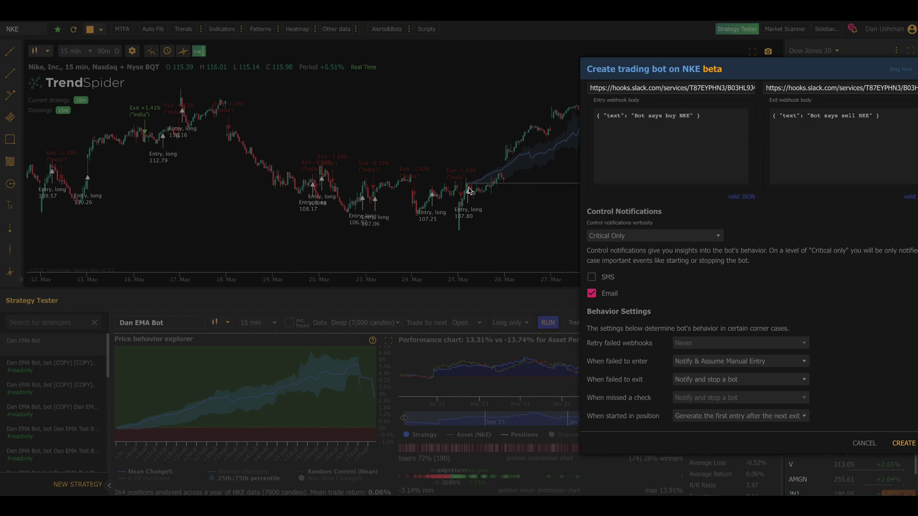
drag(626, 74, 557, 80)
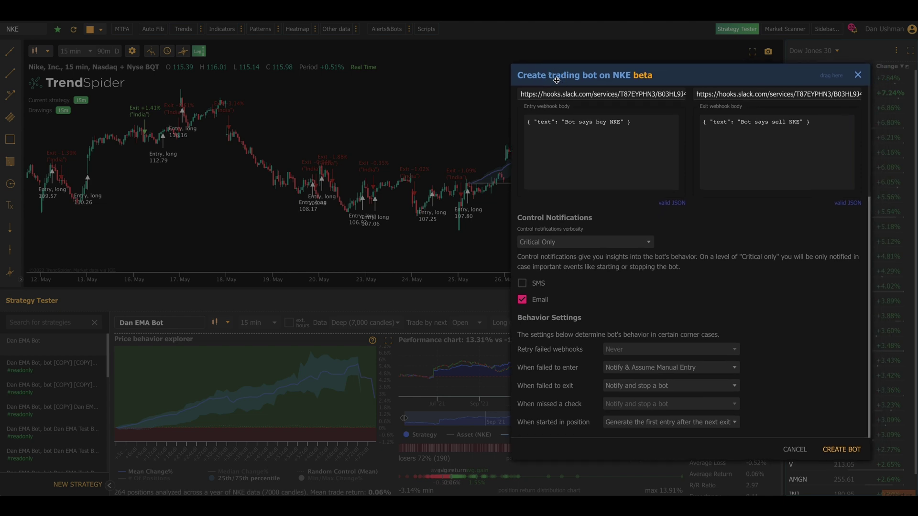
Step: Set 'When started in position' to first entry after the next exit, and move the dialog left
click(640, 423)
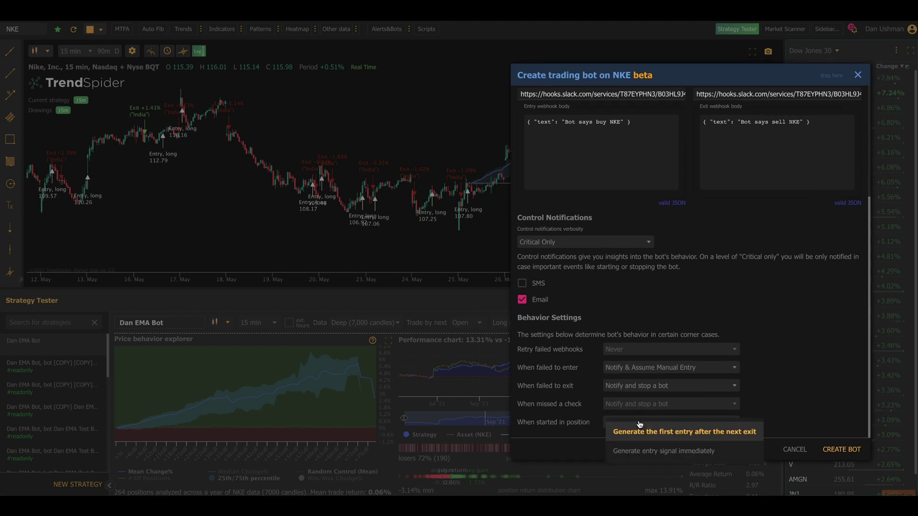
click(660, 435)
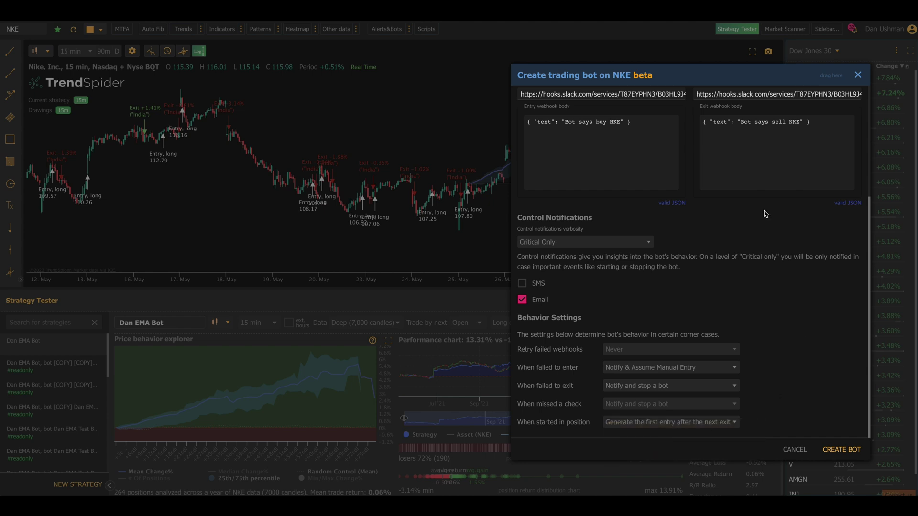
drag(731, 72, 330, 76)
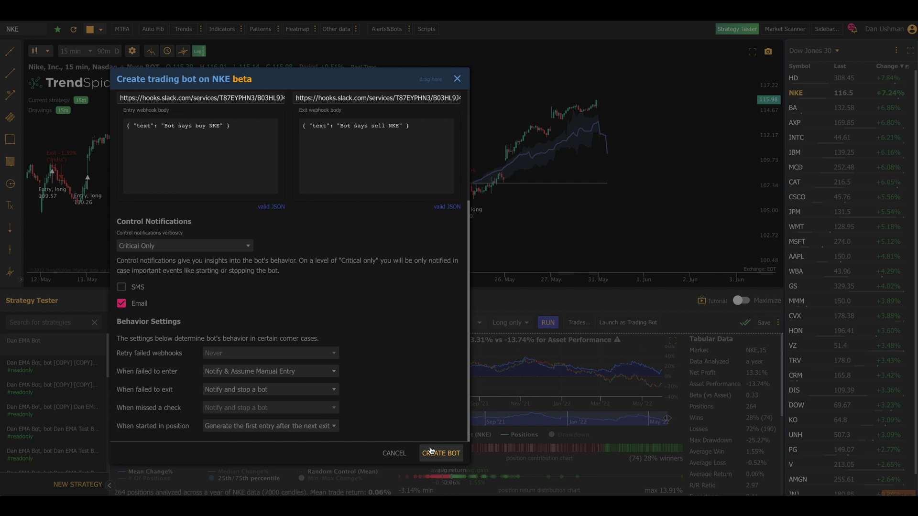
Step: Create the NKE Example Bot and close the strategy tester panel
click(430, 451)
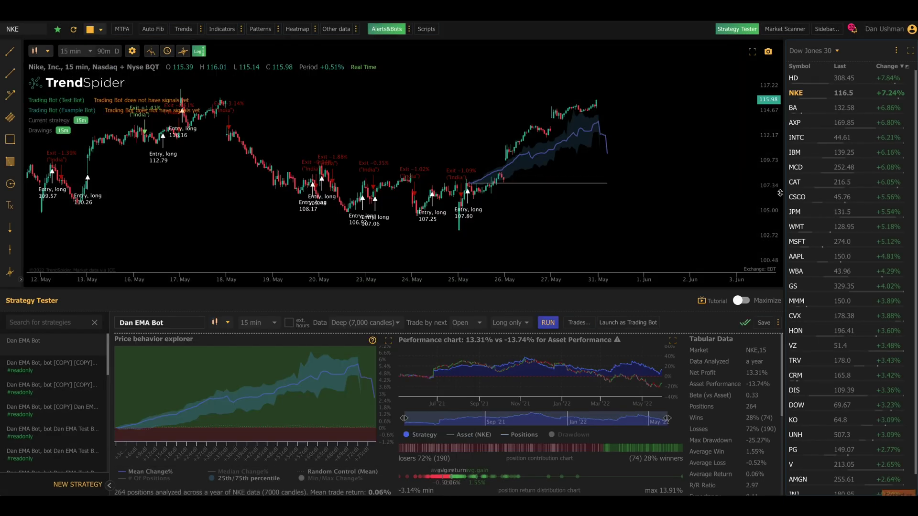
click(741, 30)
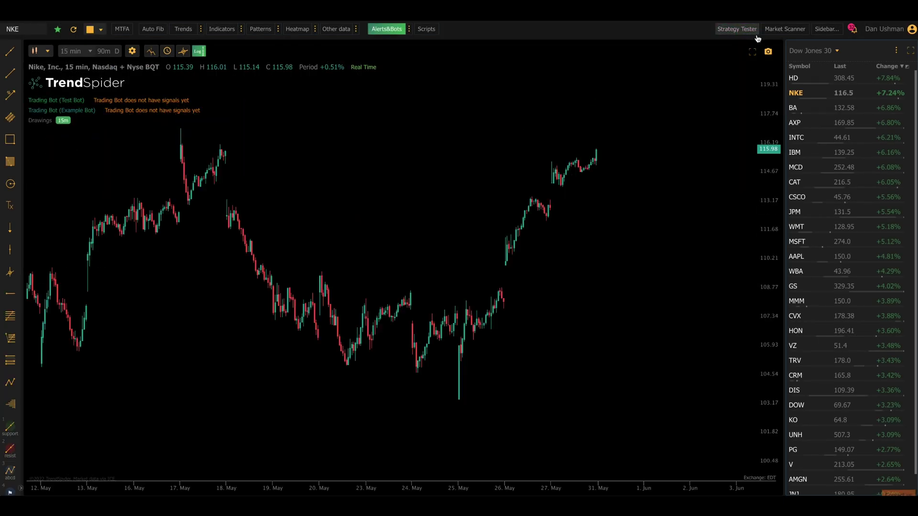
Step: Add a Trading Bots widget to the sidebar below the watch list
click(829, 29)
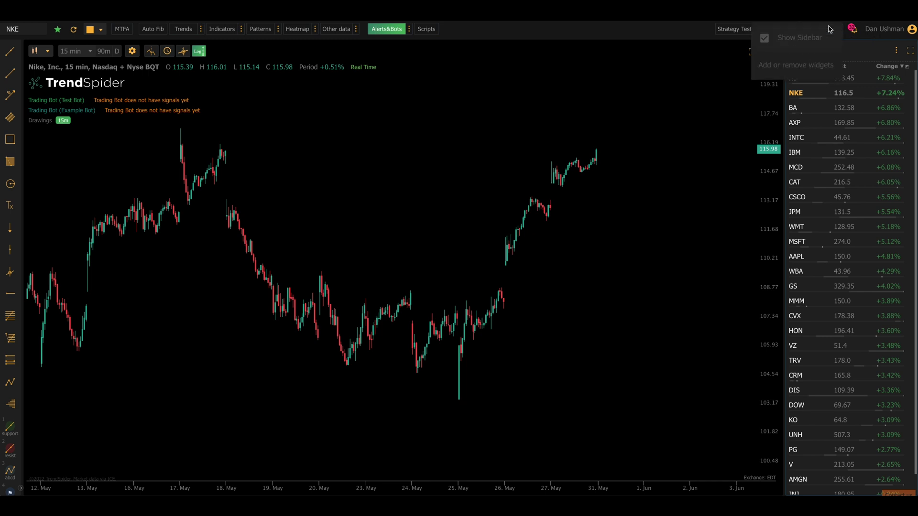
click(806, 72)
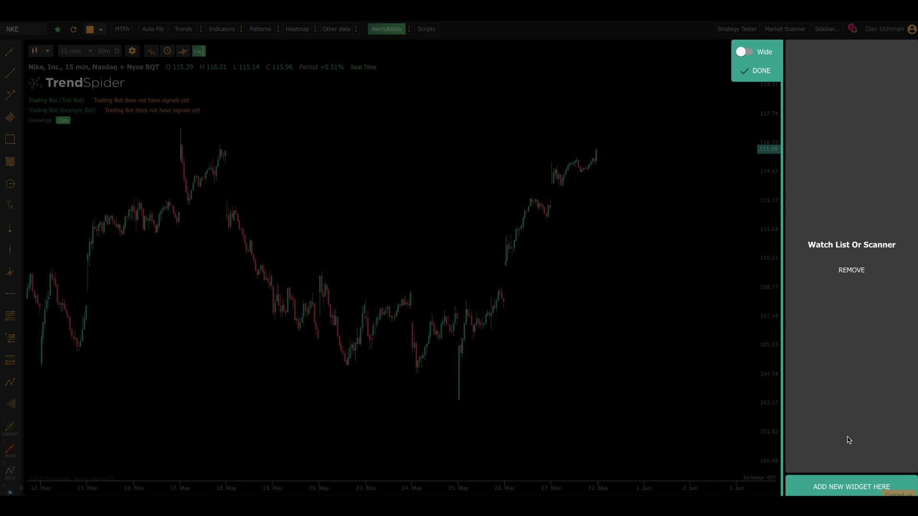
click(840, 482)
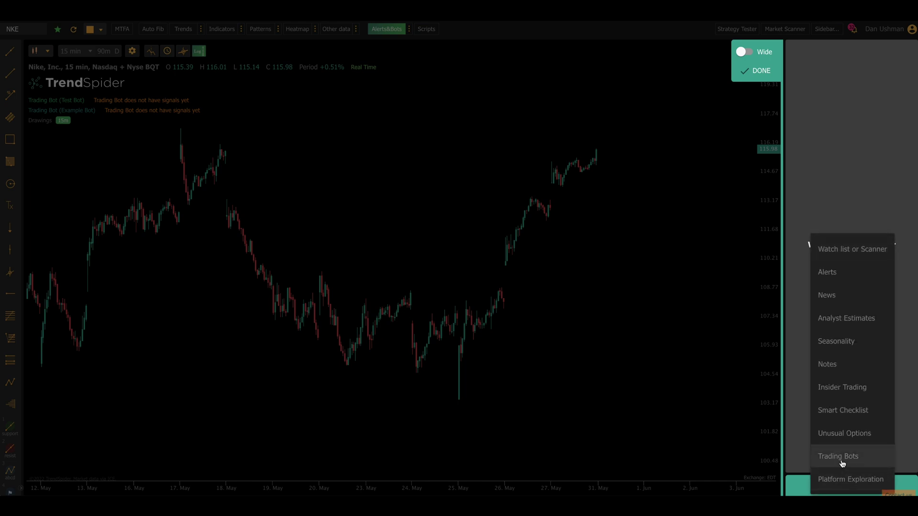
click(840, 456)
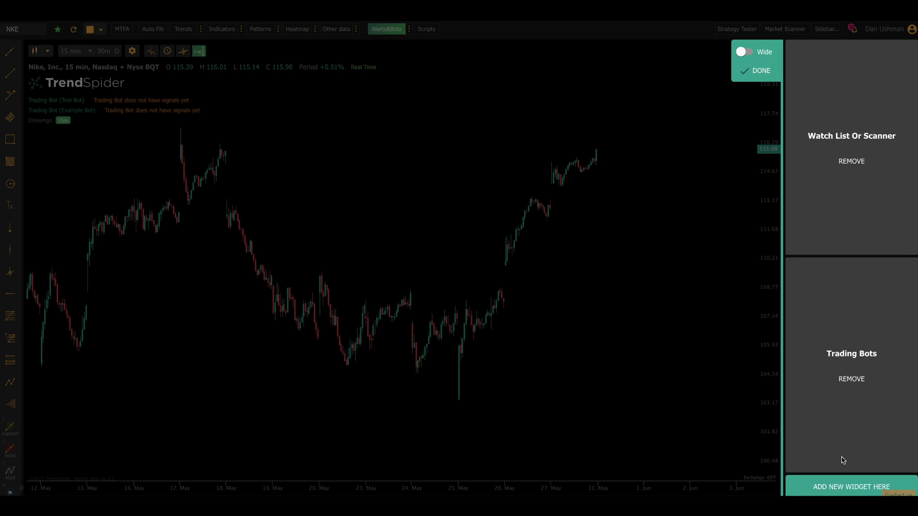
click(762, 70)
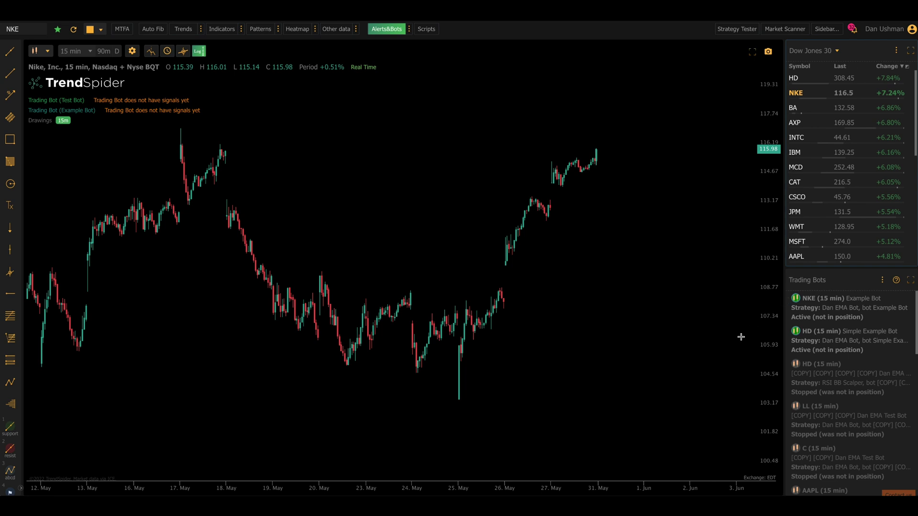
mouse_move(831, 311)
scroll(841, 344, down, 3)
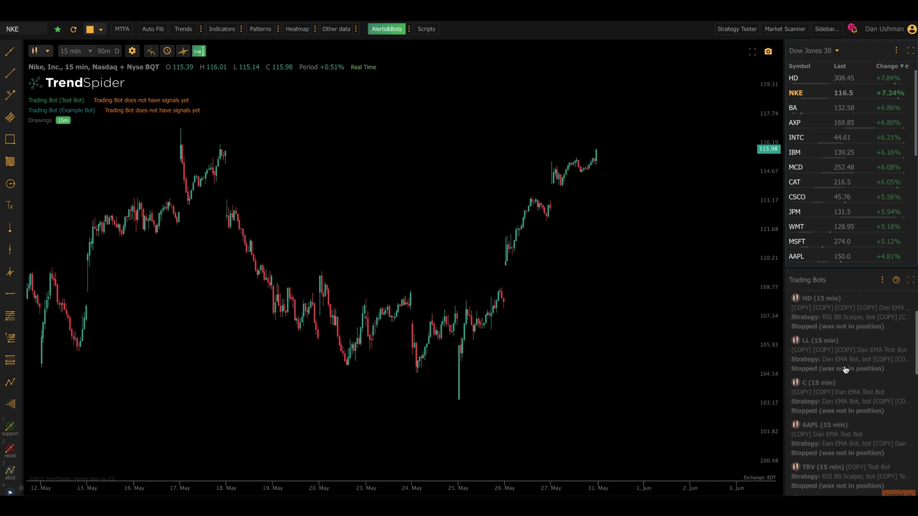
scroll(845, 369, up, 3)
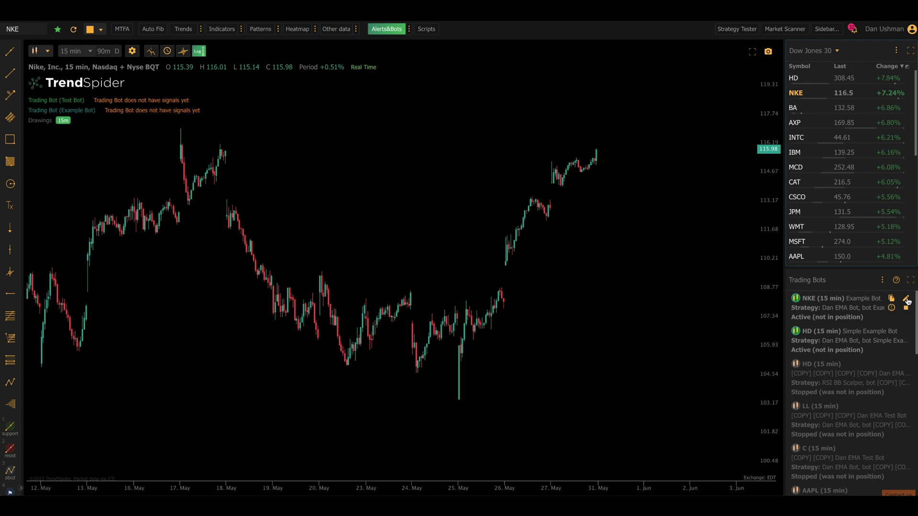
Step: Open the NKE Example Bot's settings and review its entry webhook body and notifications
click(906, 299)
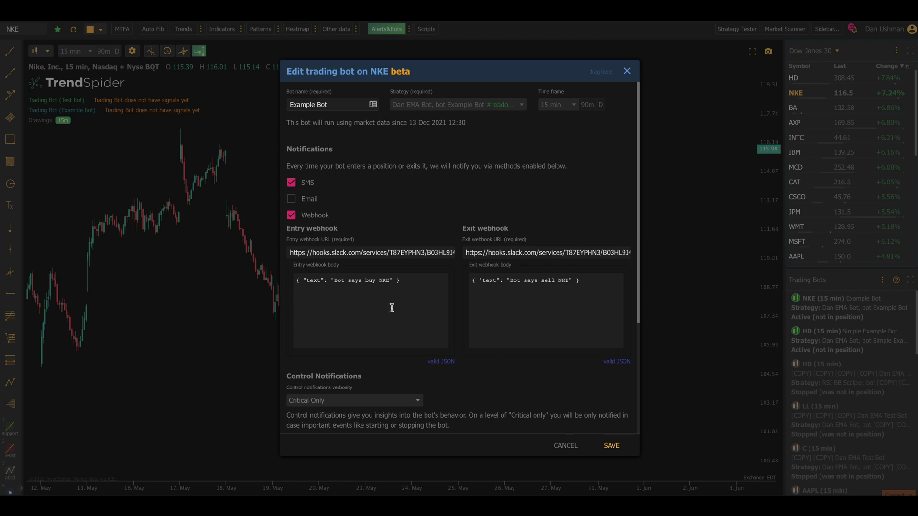
click(391, 307)
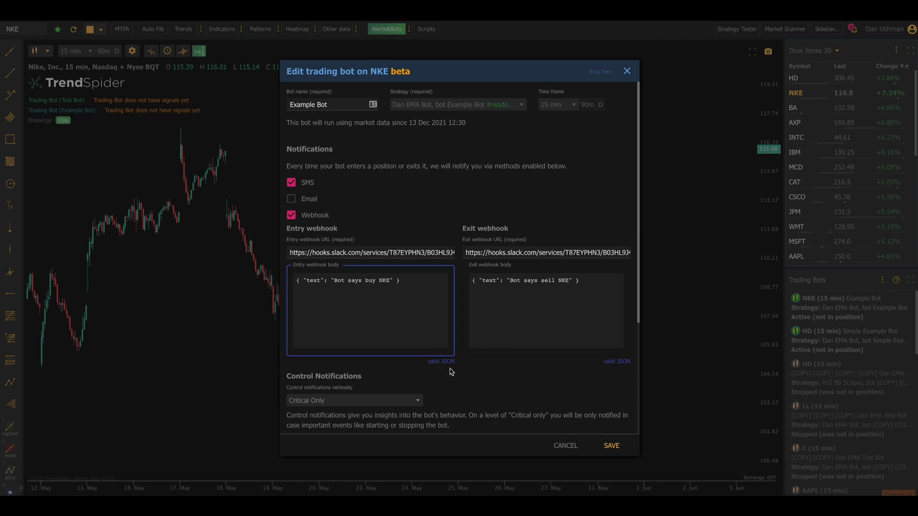
scroll(452, 371, down, 3)
scroll(582, 316, up, 3)
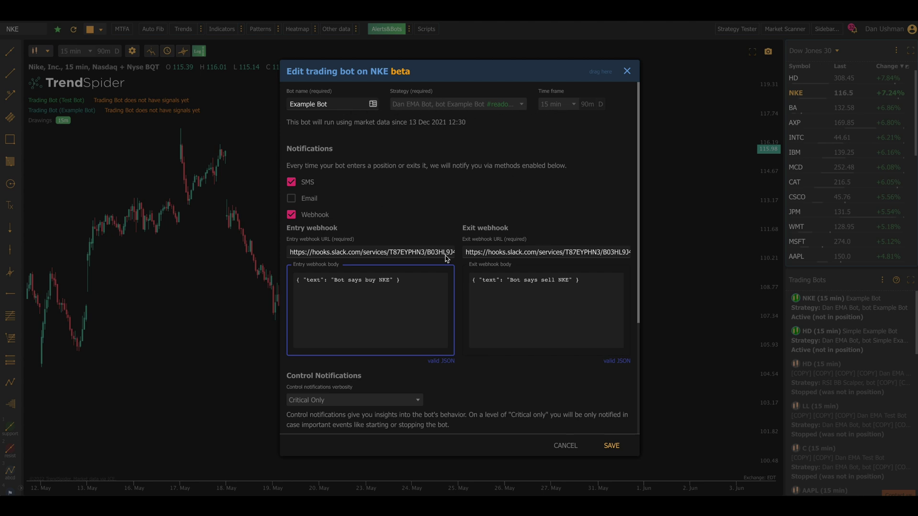
Step: Discard the bot edits and switch the chart to JPM
click(566, 446)
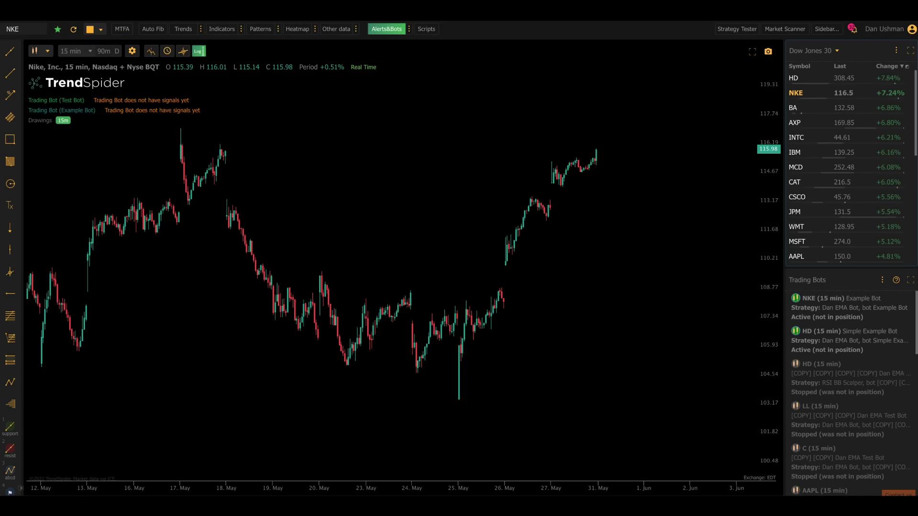
click(833, 212)
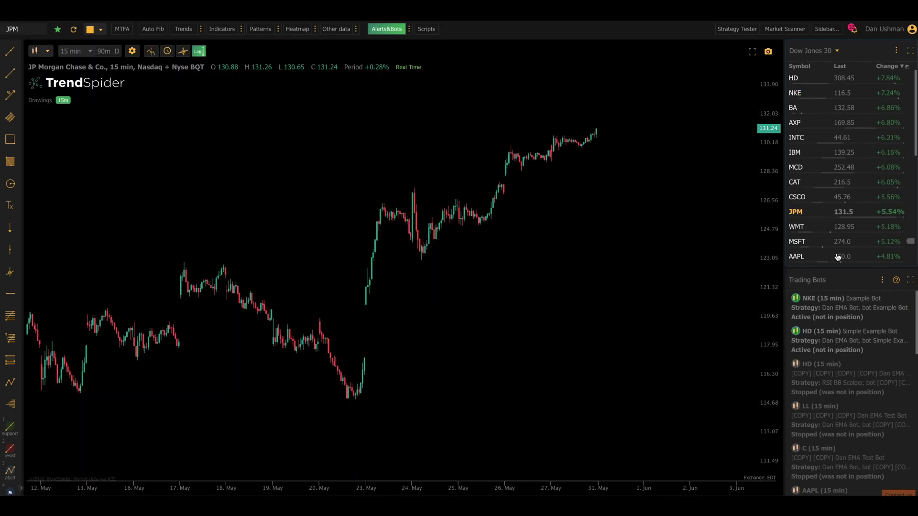
Step: Start a copy of the NKE Example Bot, then cancel without creating it
mouse_move(887, 301)
click(890, 298)
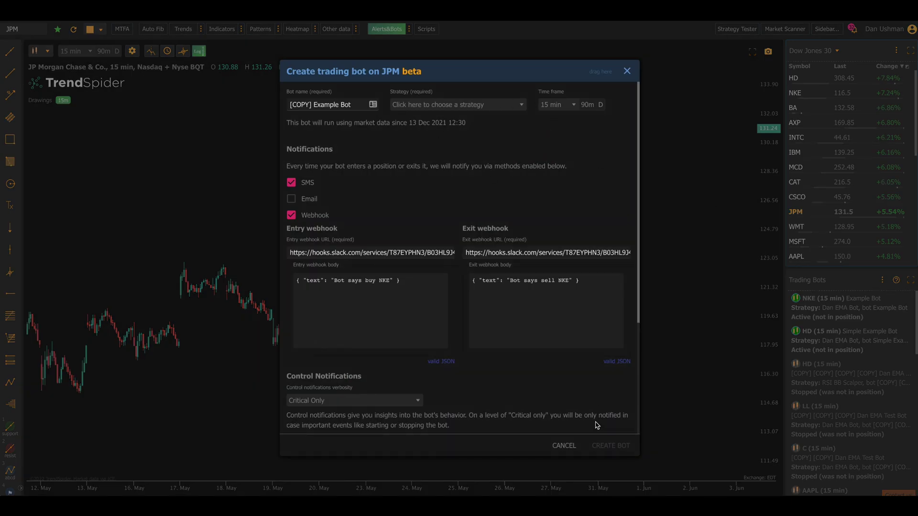
click(562, 446)
mouse_move(842, 373)
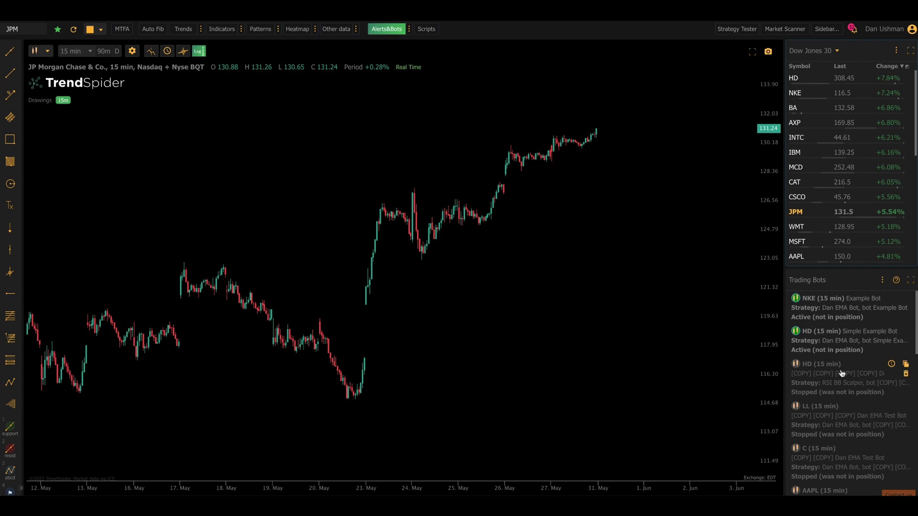
mouse_move(898, 306)
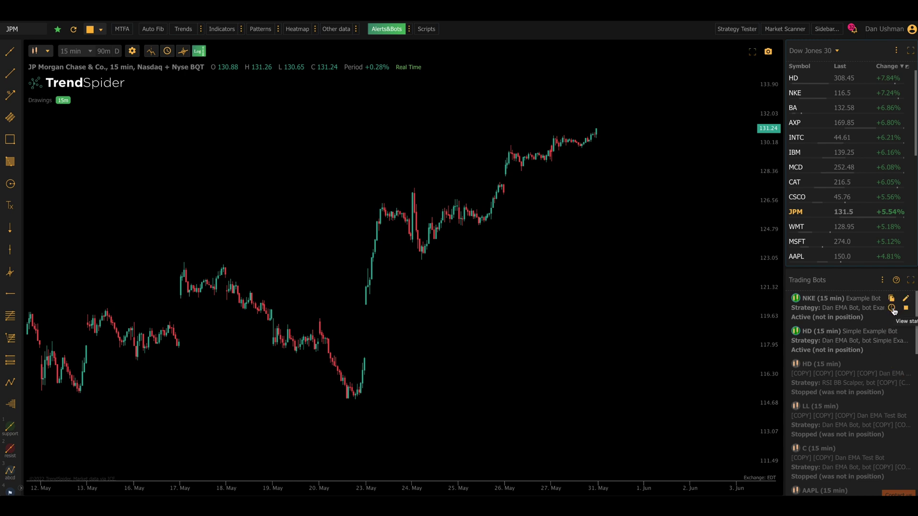
click(892, 308)
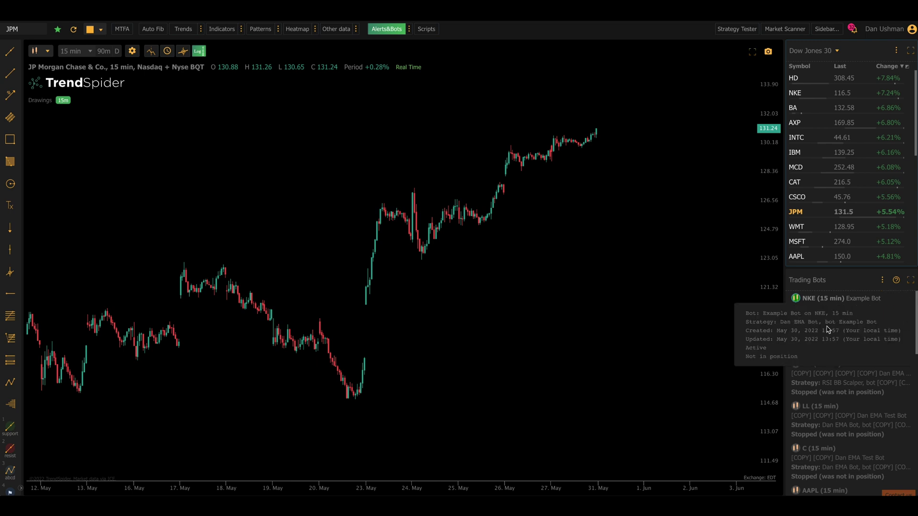
mouse_move(860, 396)
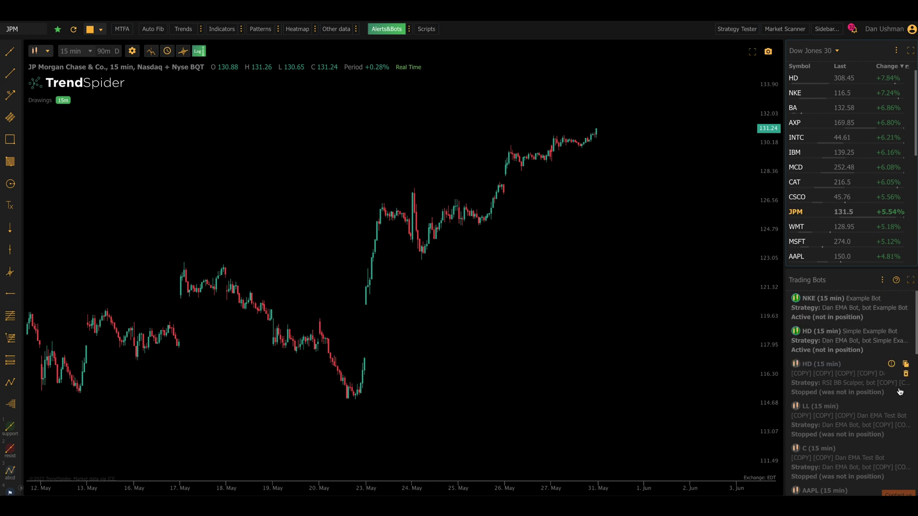
click(892, 364)
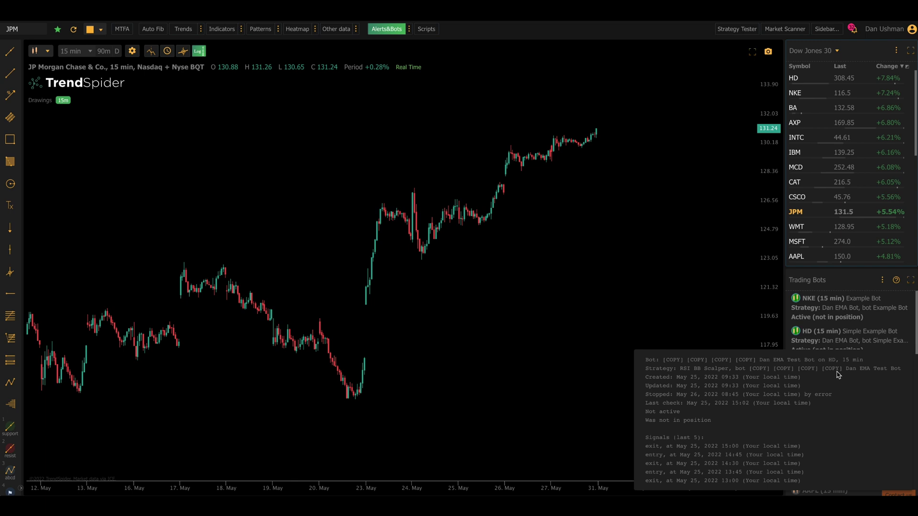
click(741, 313)
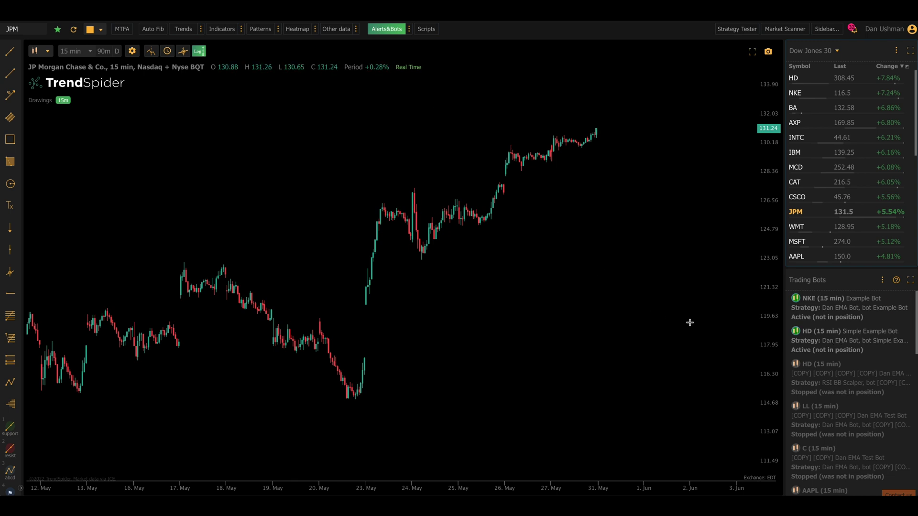
Step: Load the Home Depot chart from the stopped HD bot row and zoom into its signals
mouse_move(812, 377)
click(812, 377)
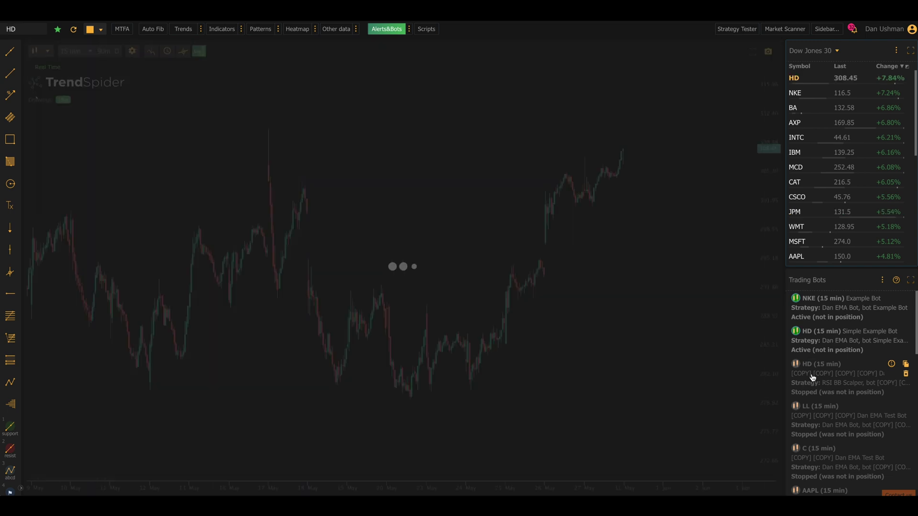
scroll(375, 328, up, 3)
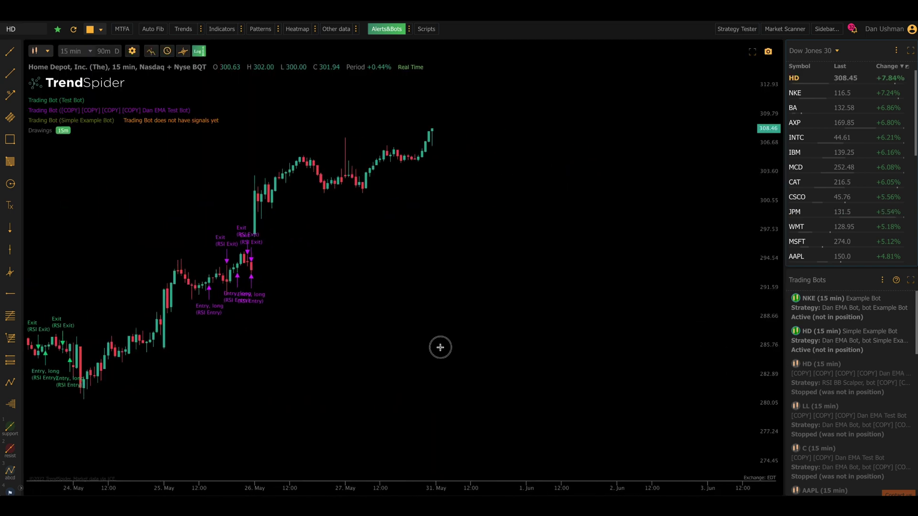
scroll(598, 329, up, 3)
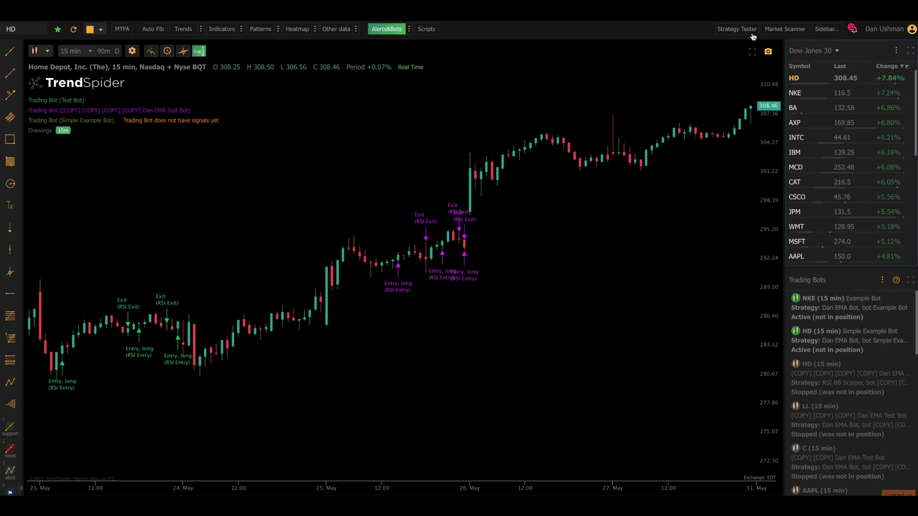
click(749, 32)
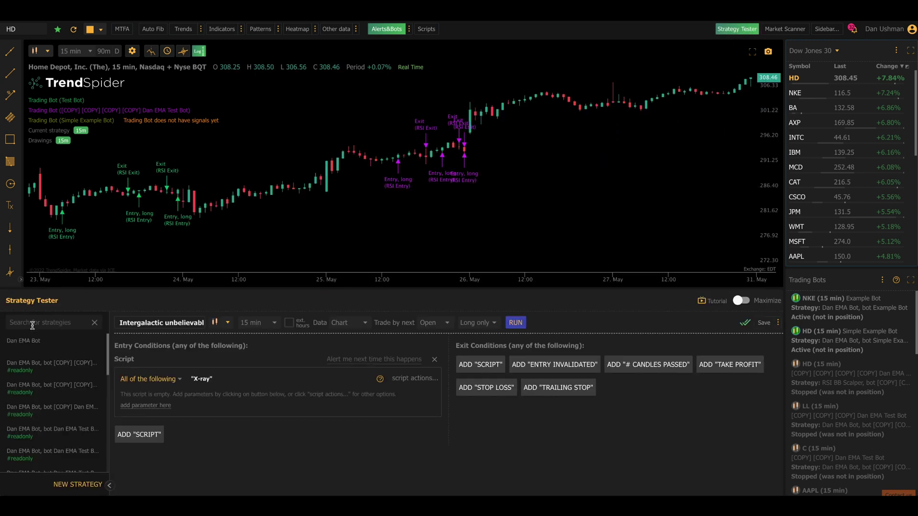
click(36, 344)
click(556, 326)
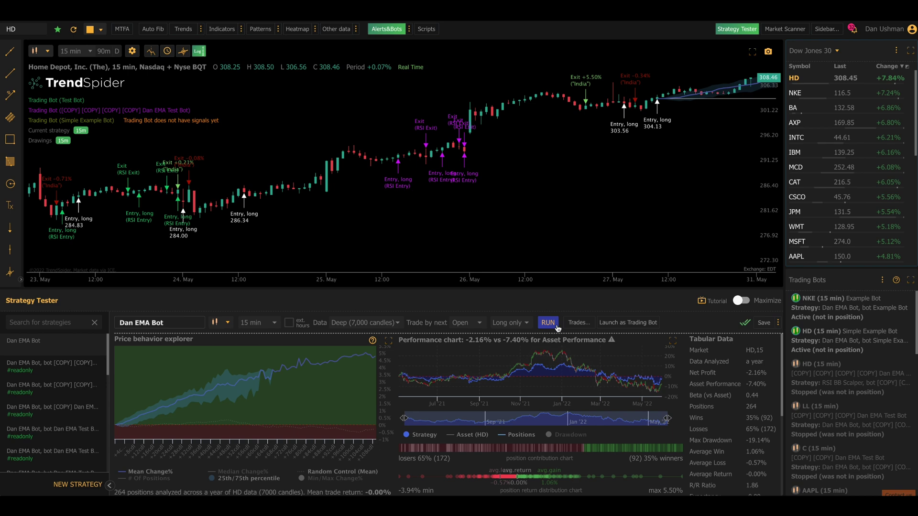
click(738, 31)
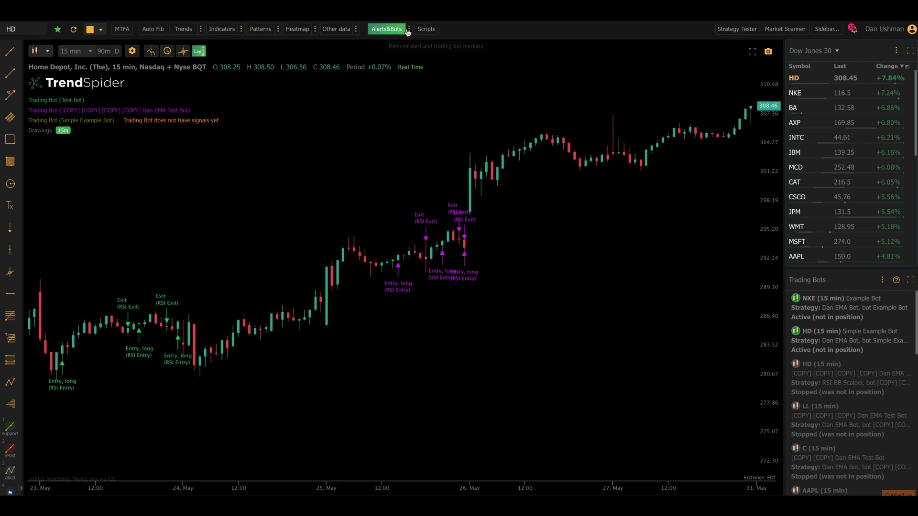
click(410, 30)
click(395, 32)
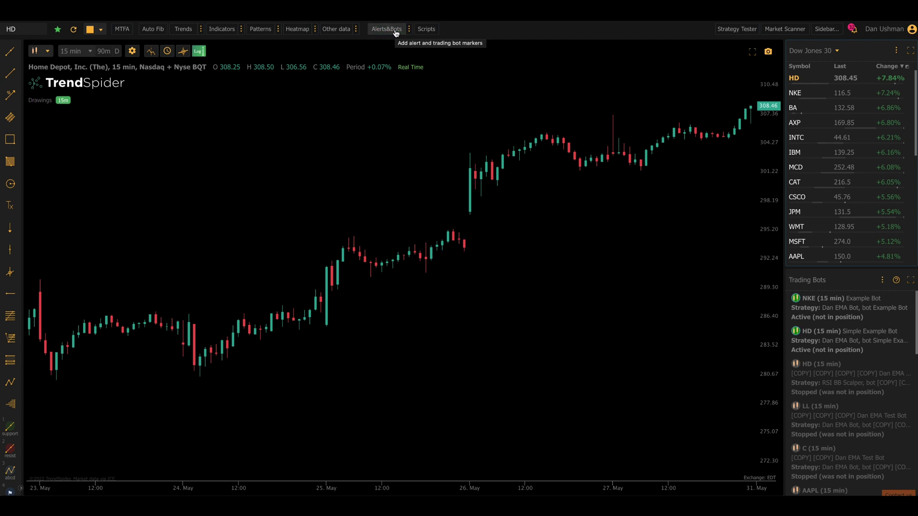
click(396, 32)
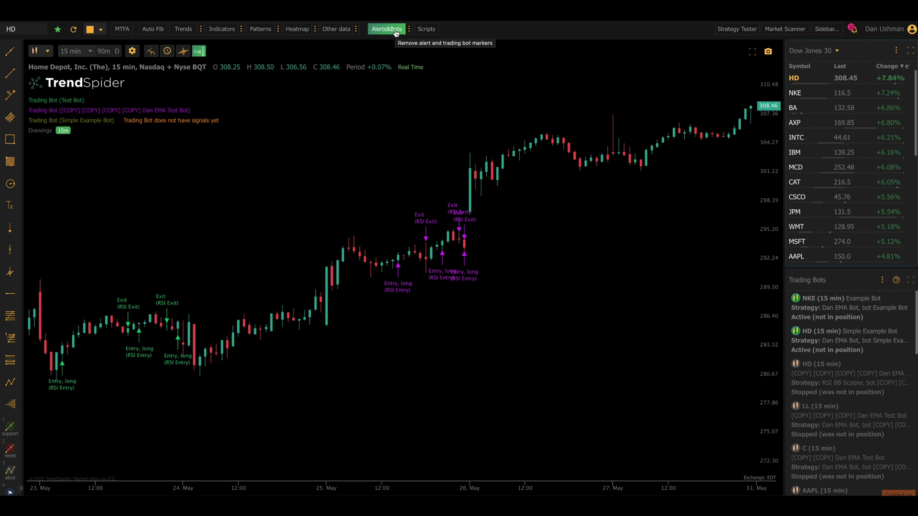
click(395, 32)
click(395, 32)
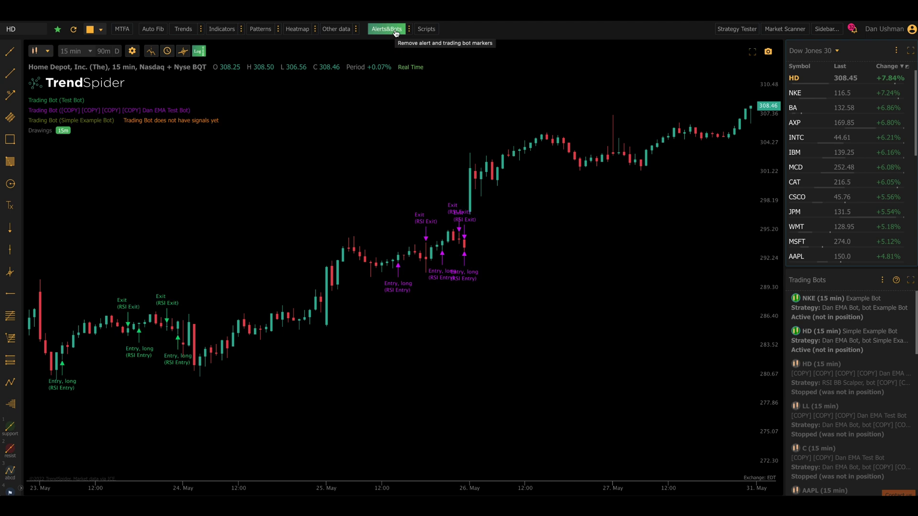